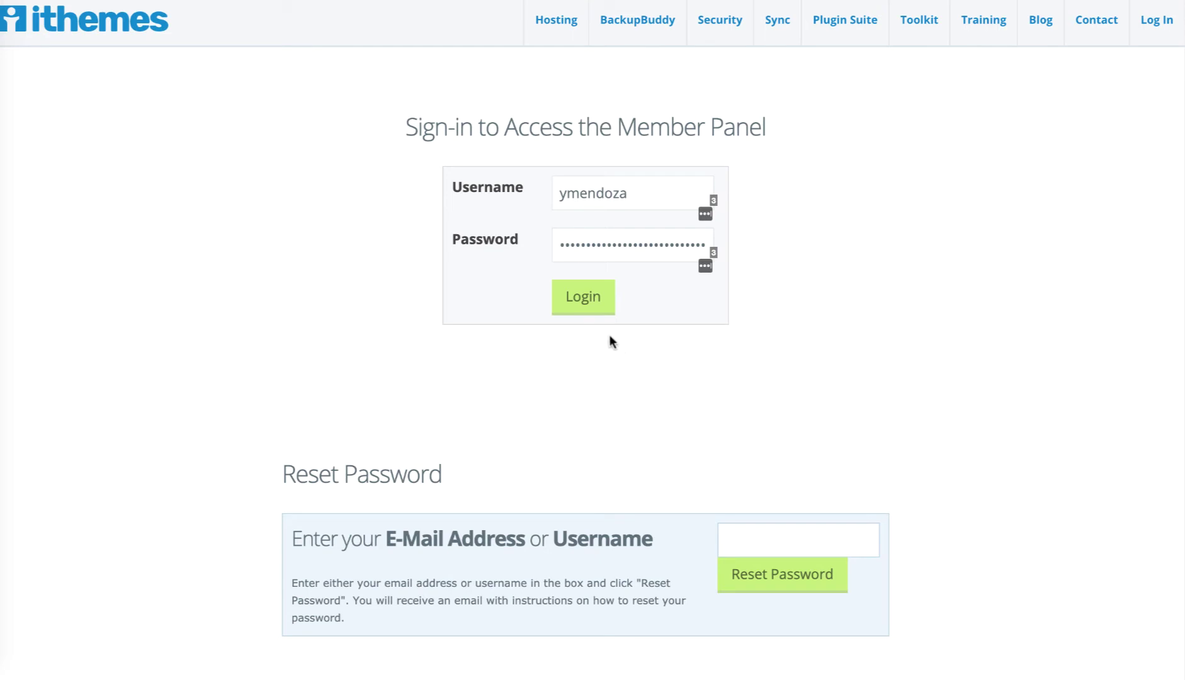
# Step: Log in, filter Downloads to BackupBuddy, and download the v8.5.7.0 plugin zip
pyautogui.click(596, 301)
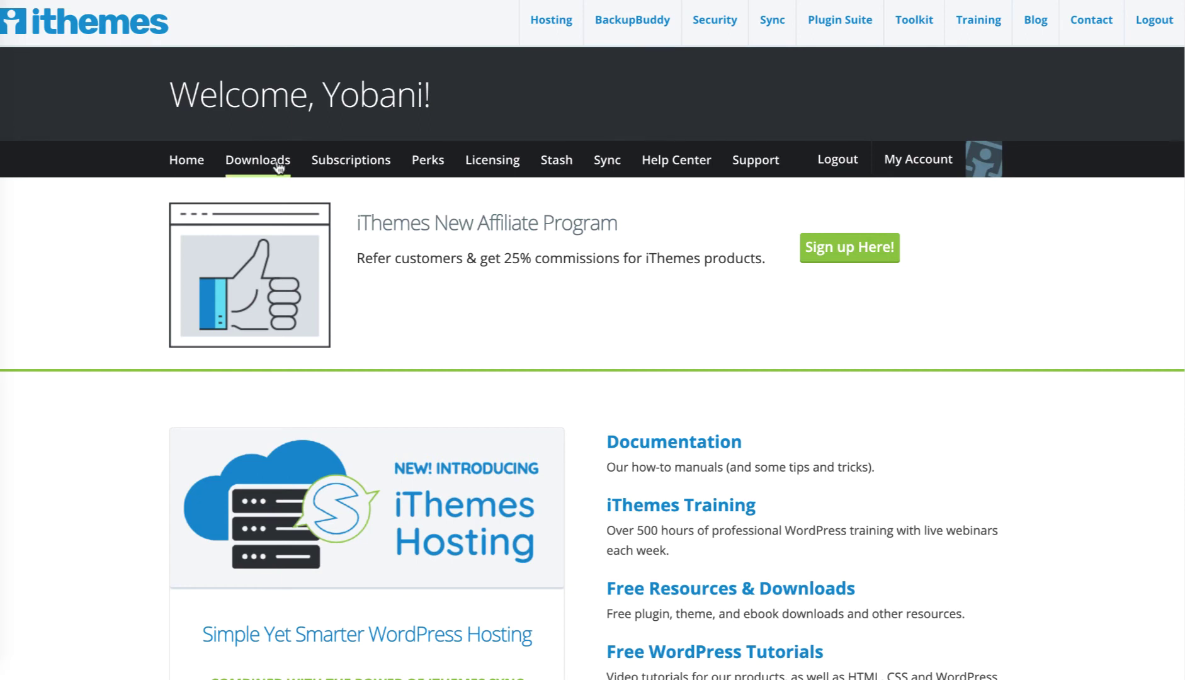
pyautogui.click(257, 161)
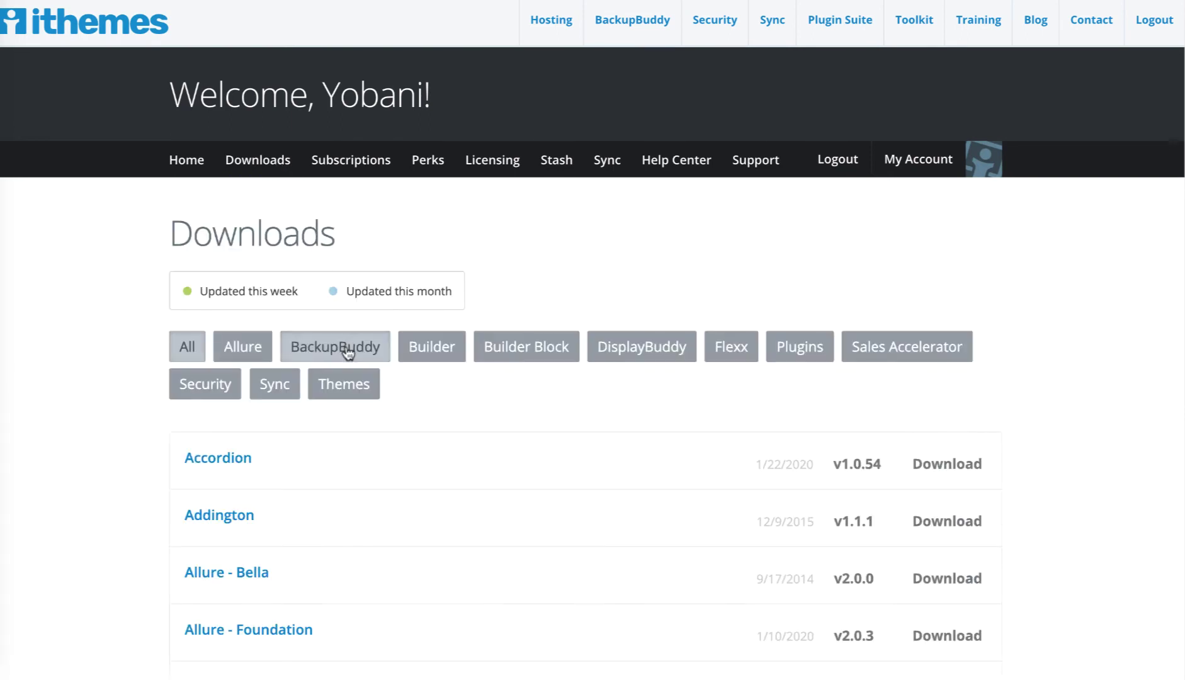
pyautogui.click(341, 349)
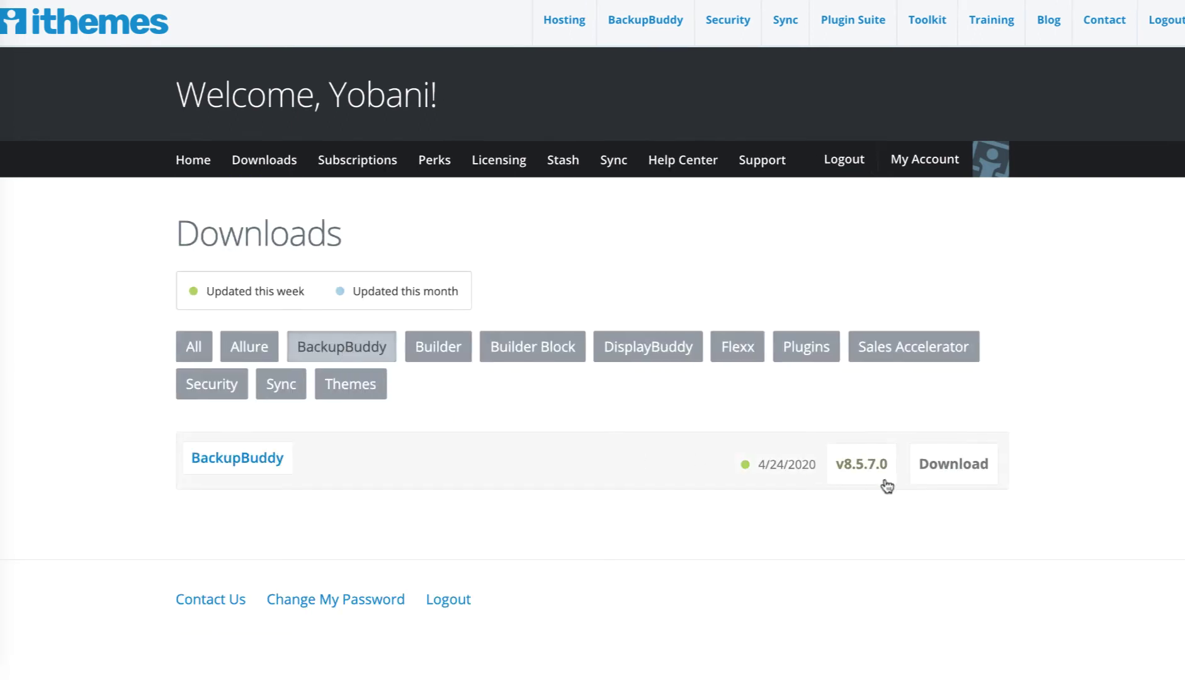
pyautogui.click(946, 479)
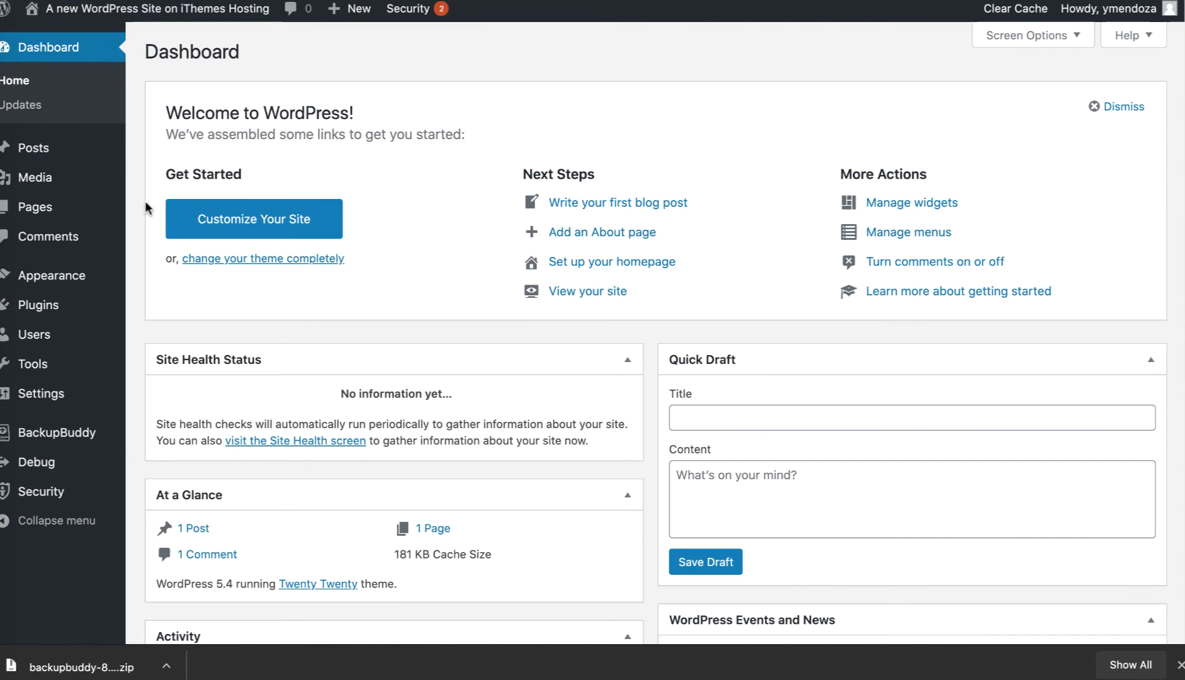
# Step: Select backupbuddy-8.5.7.0.zip for upload on the Add New Plugins page
pyautogui.moveTo(38, 305)
pyautogui.click(169, 333)
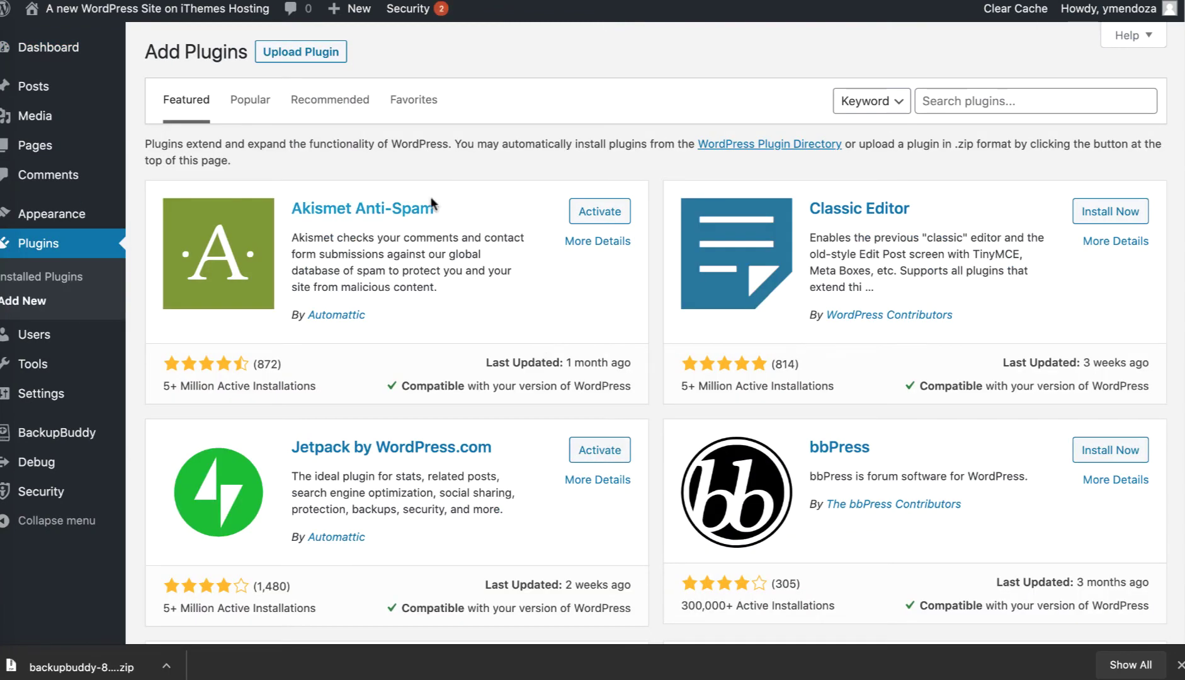
pyautogui.click(333, 56)
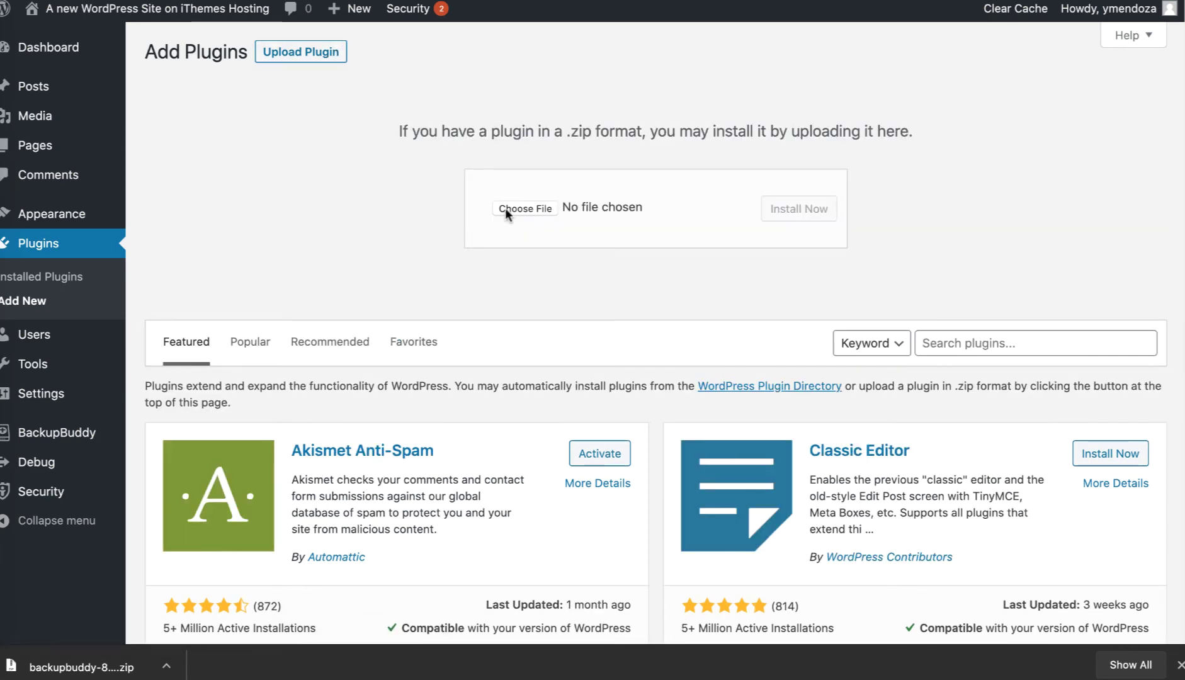
pyautogui.click(524, 208)
pyautogui.click(458, 63)
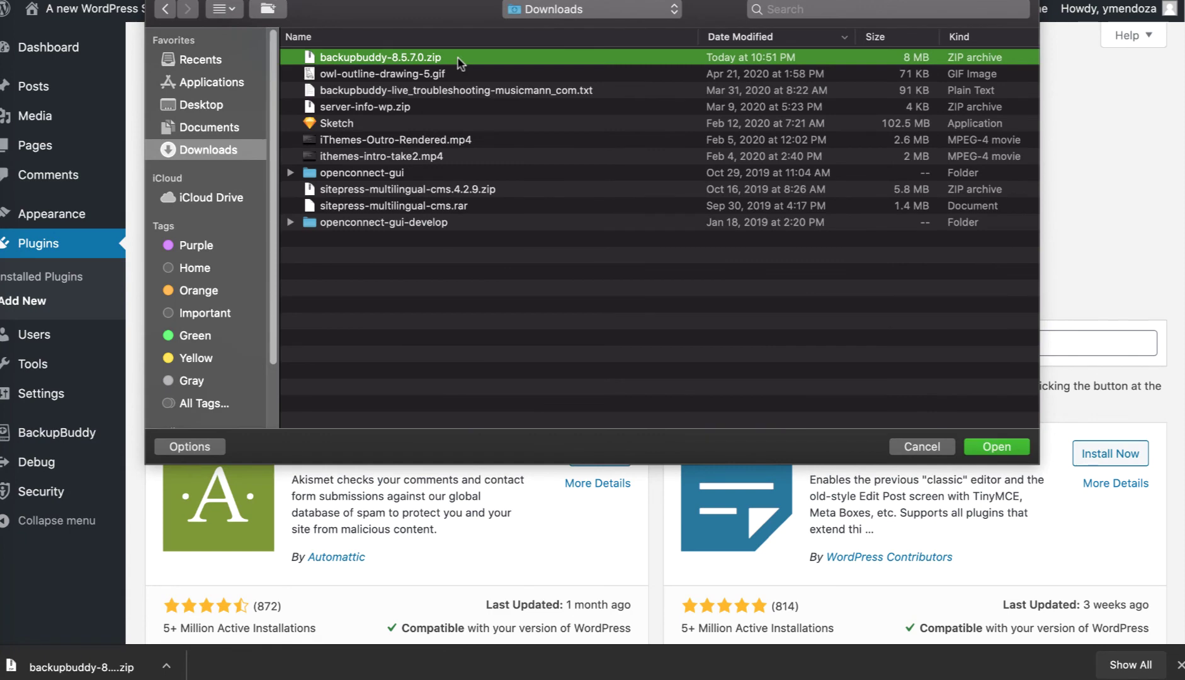
# Step: Install the BackupBuddy 8.5.7.0 package and activate the plugin
pyautogui.click(996, 446)
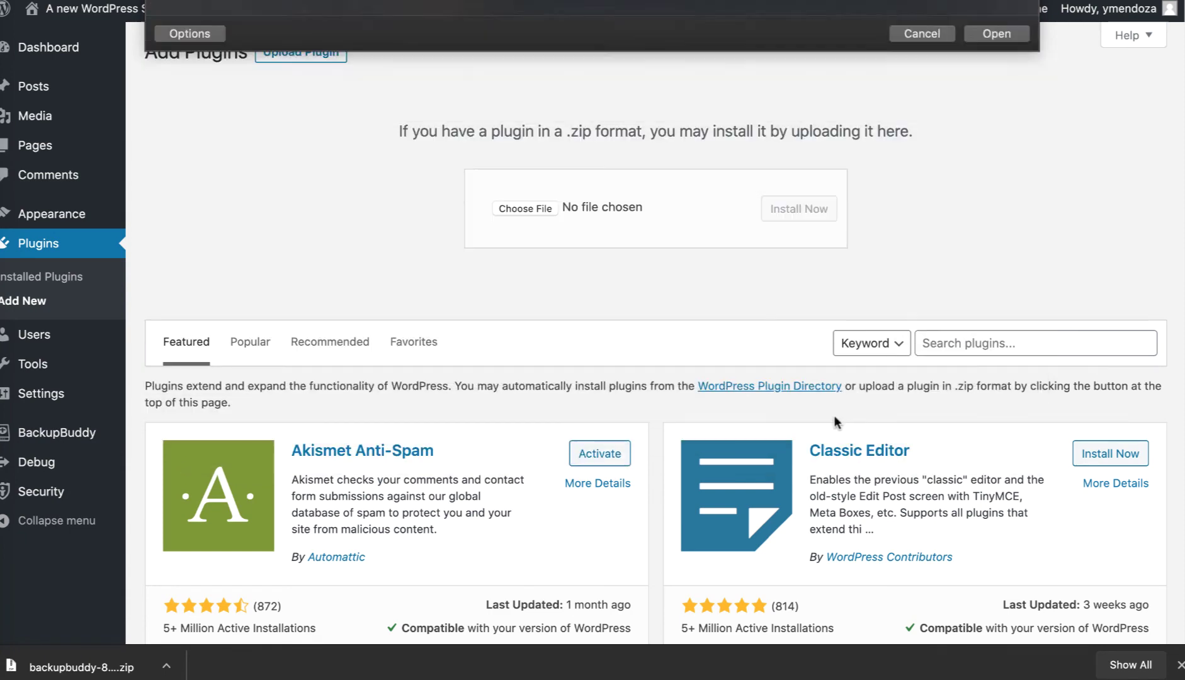
pyautogui.click(834, 214)
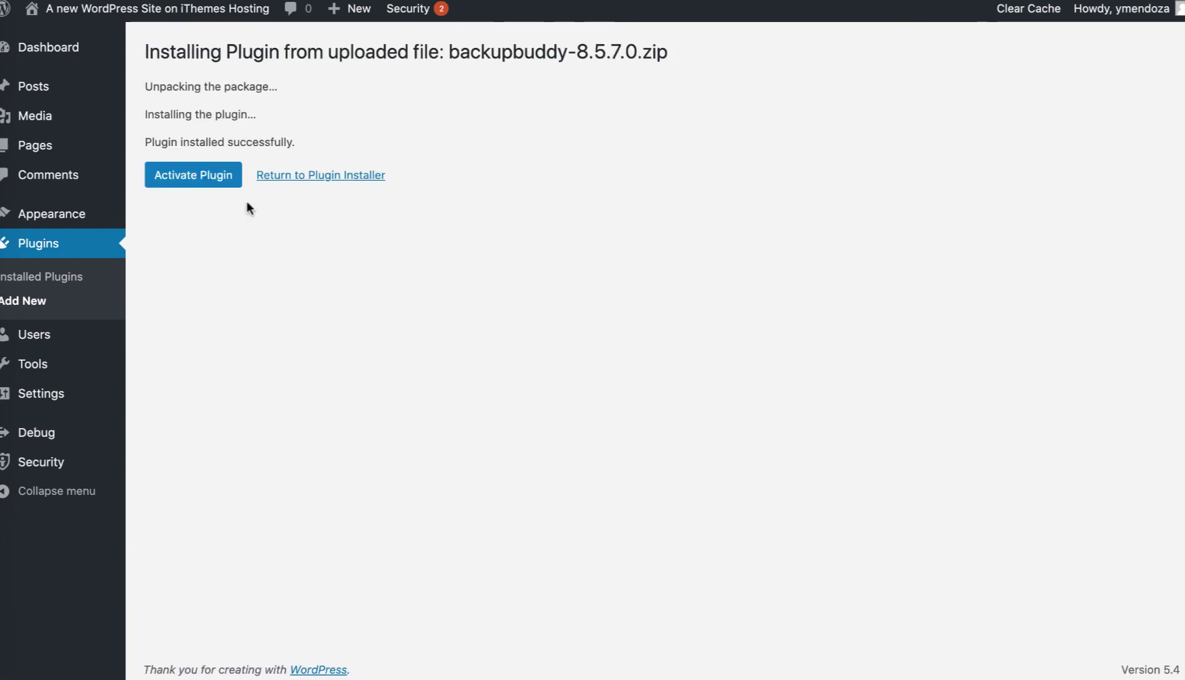
pyautogui.click(210, 182)
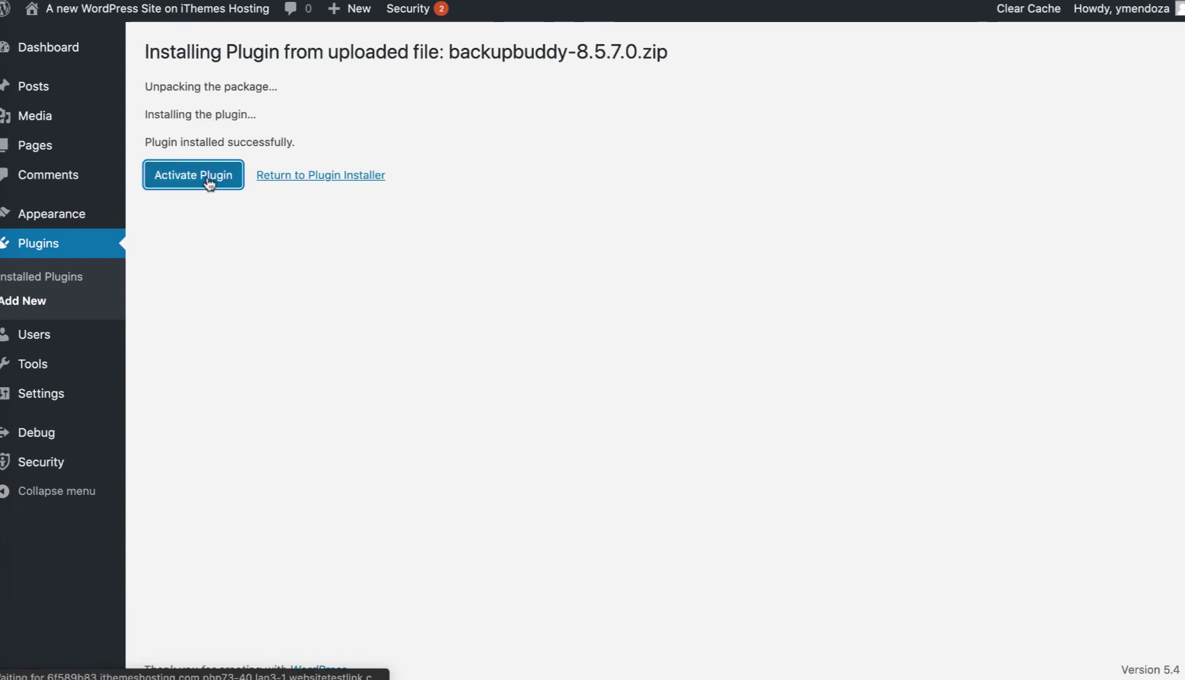